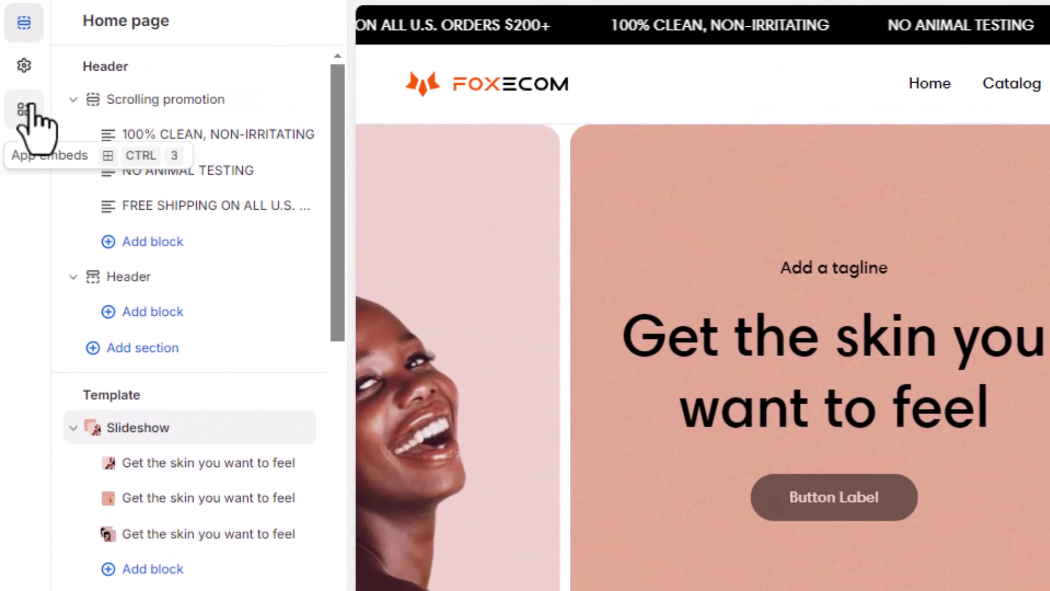
# Turn on the Foxify Theme Helper app embed and save the theme.
pyautogui.click(29, 108)
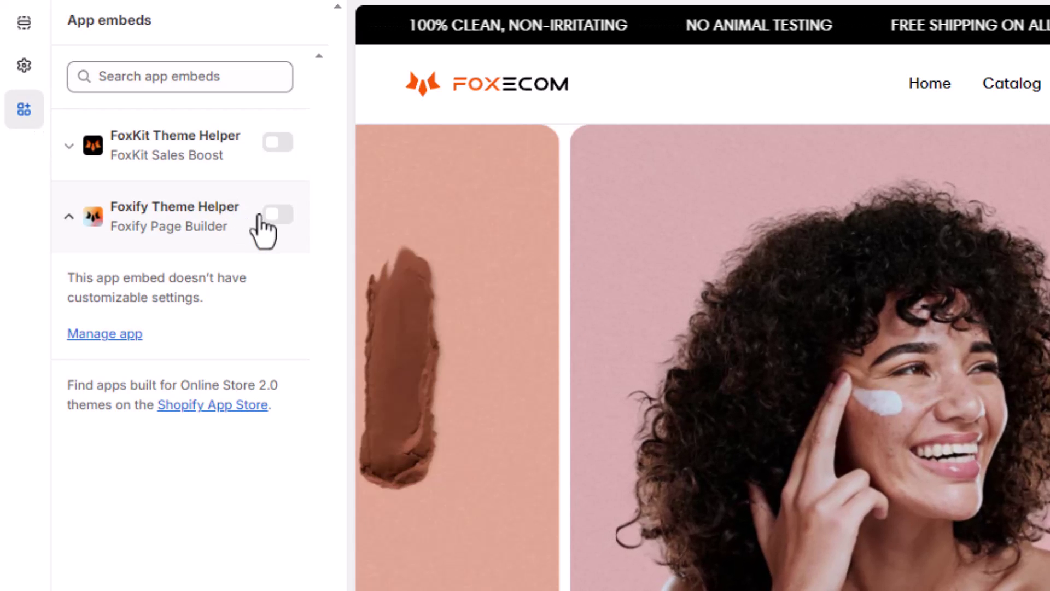
pyautogui.click(275, 214)
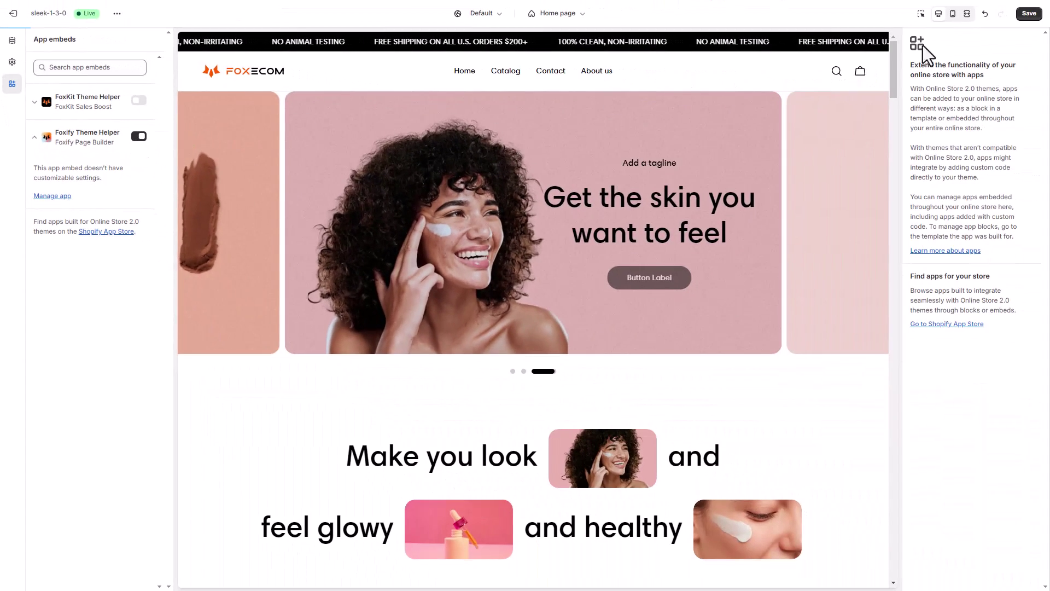
pyautogui.click(1031, 13)
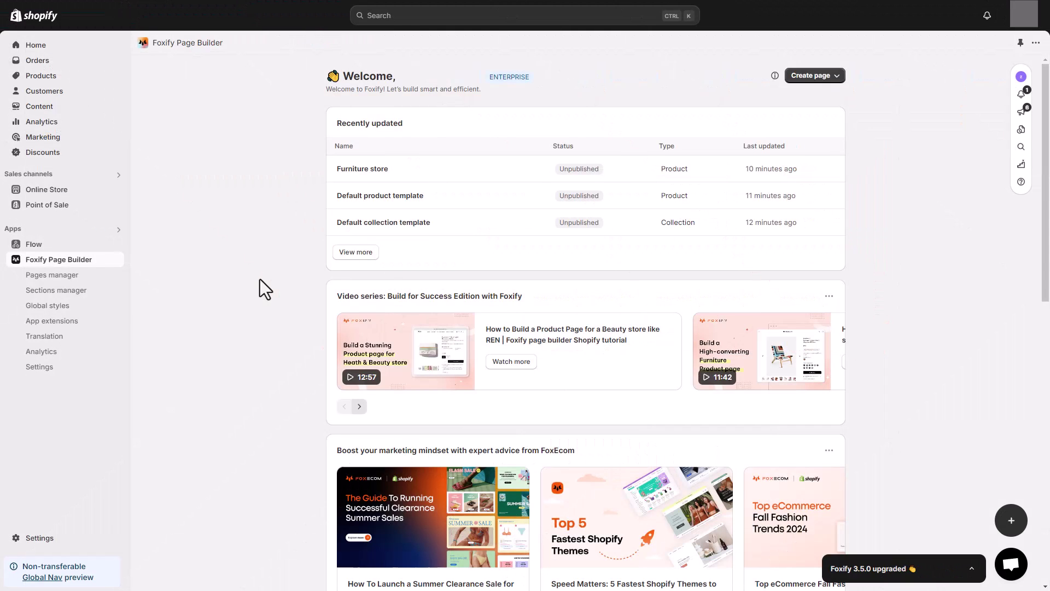
# Enter the storefront password in Foxify's Account settings and update them.
pyautogui.click(94, 366)
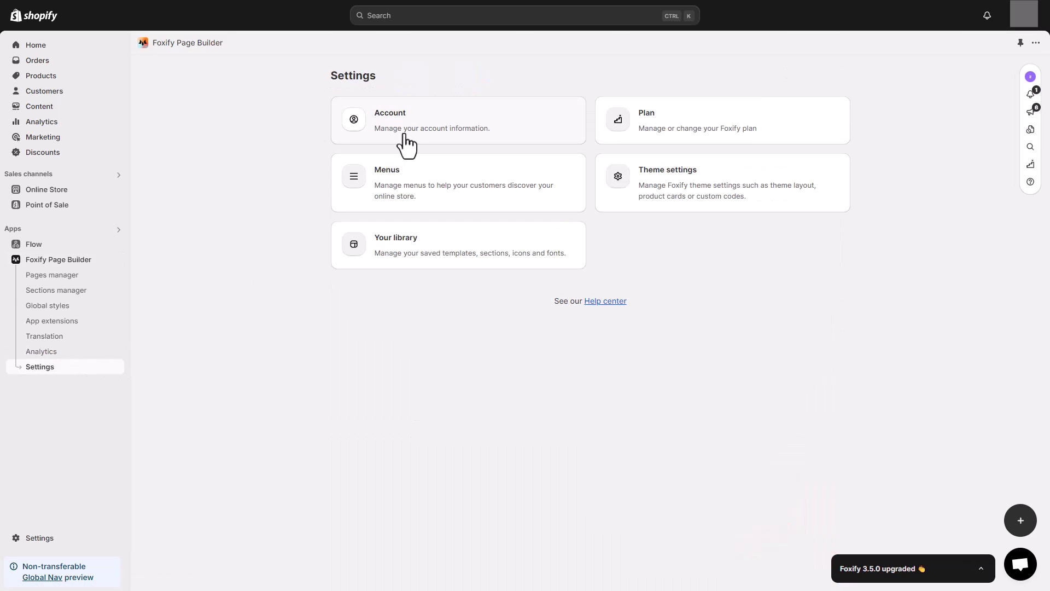
pyautogui.click(406, 144)
pyautogui.click(526, 186)
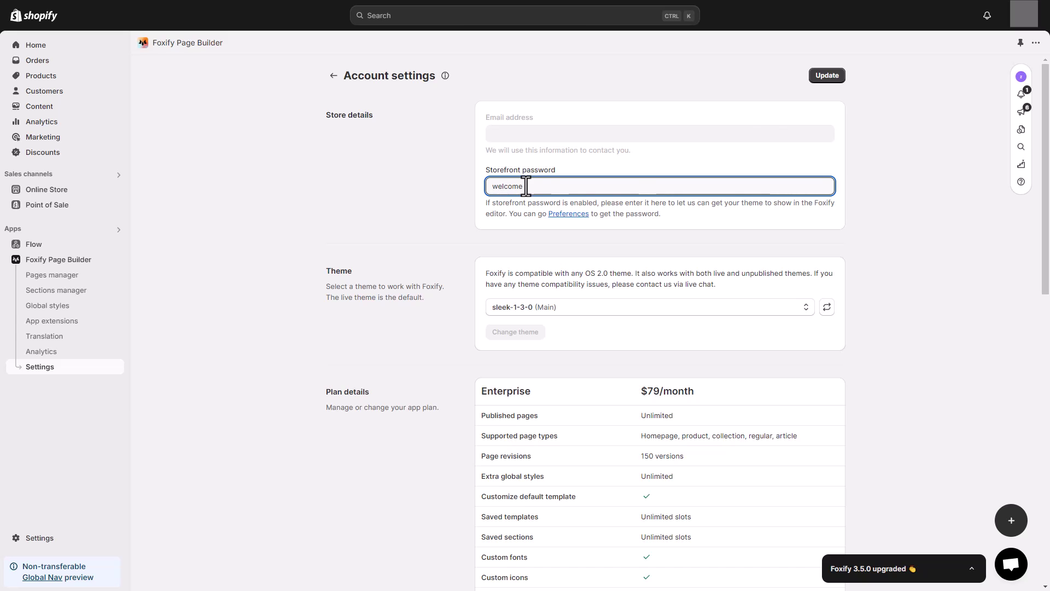
pyautogui.click(824, 78)
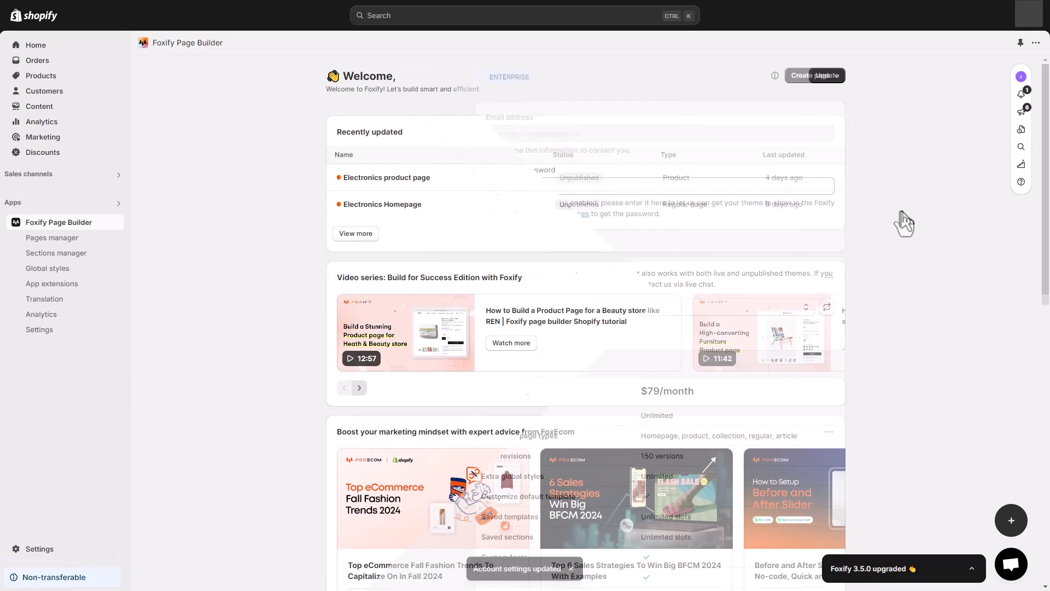
pyautogui.scroll(-8, 902, 210)
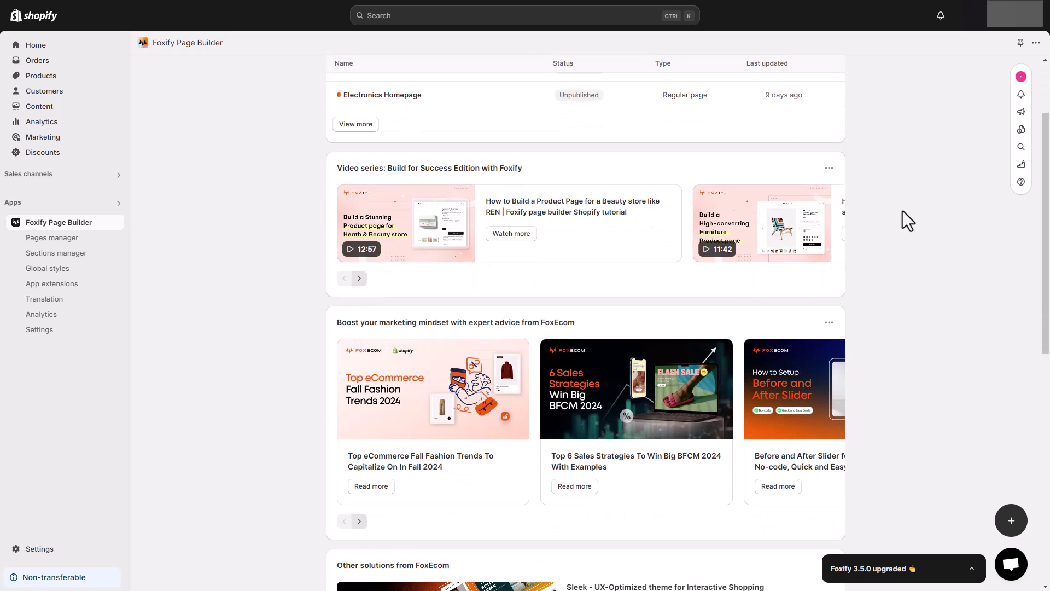
pyautogui.scroll(-2, 903, 211)
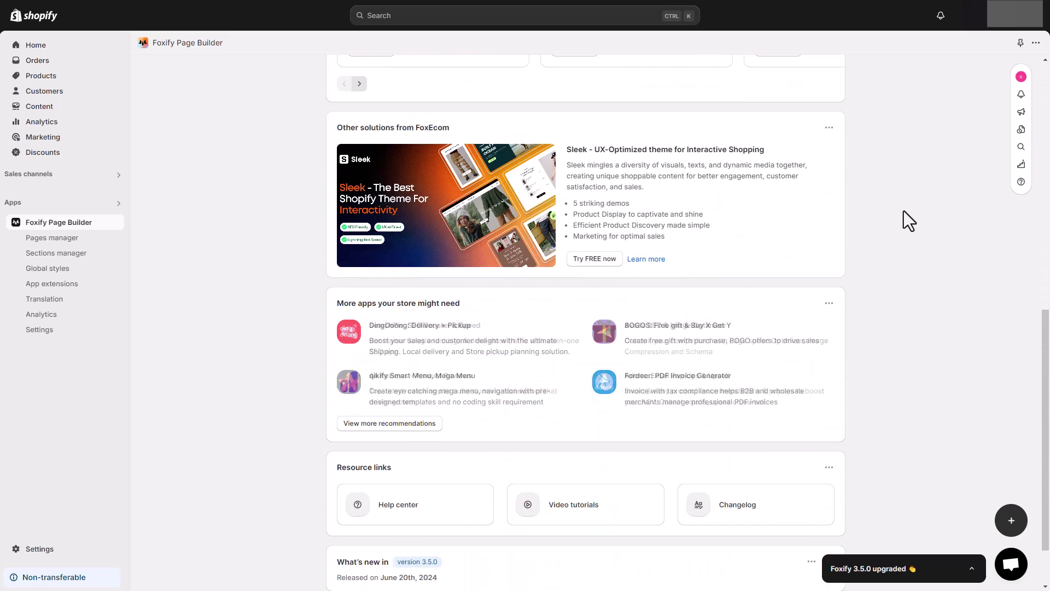
pyautogui.scroll(3, 903, 211)
pyautogui.scroll(3, 904, 211)
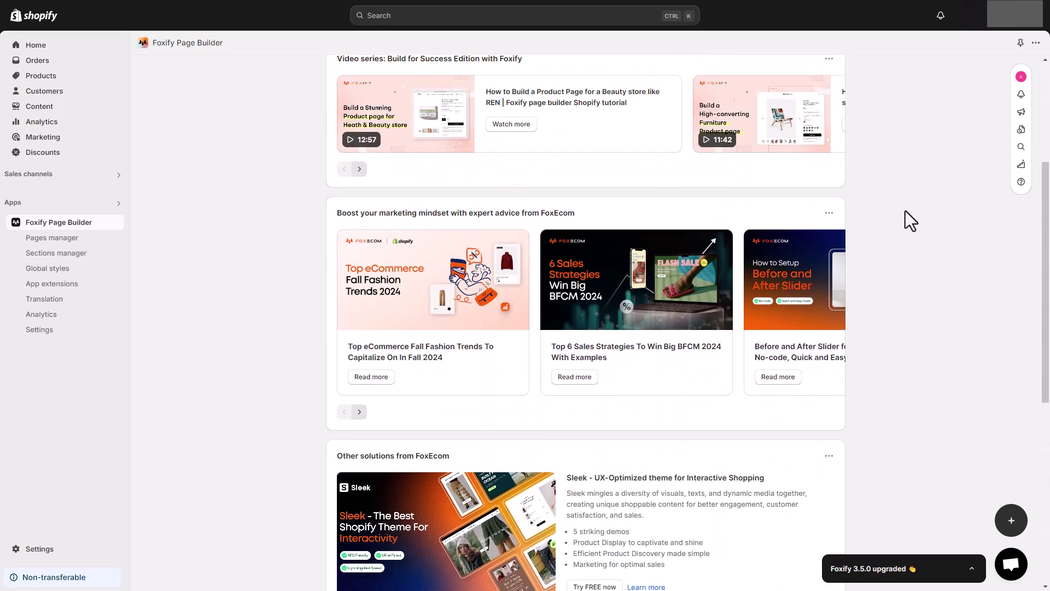
pyautogui.scroll(1, 906, 211)
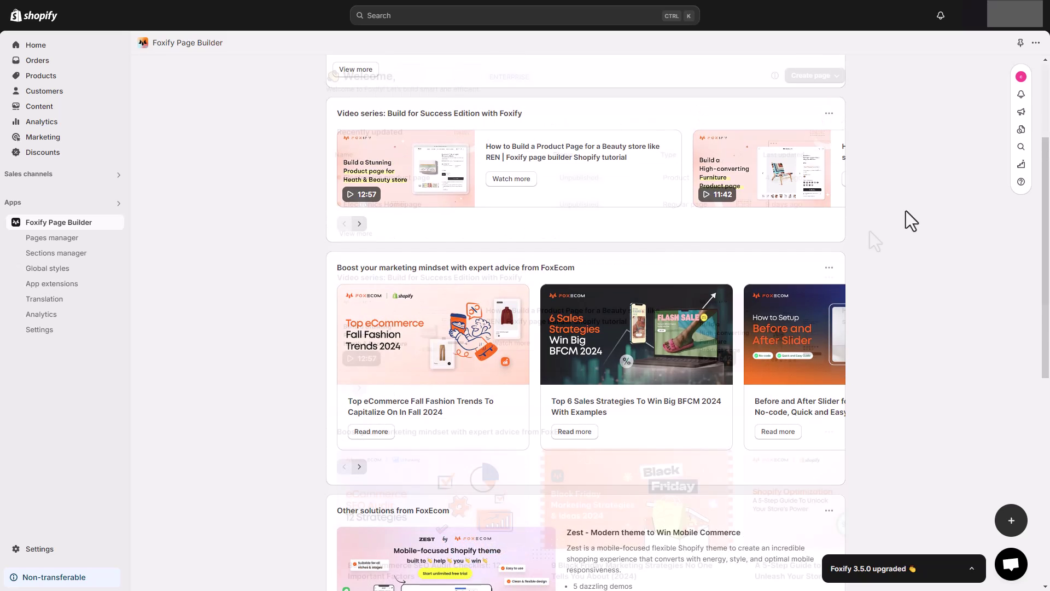
pyautogui.scroll(3, 870, 231)
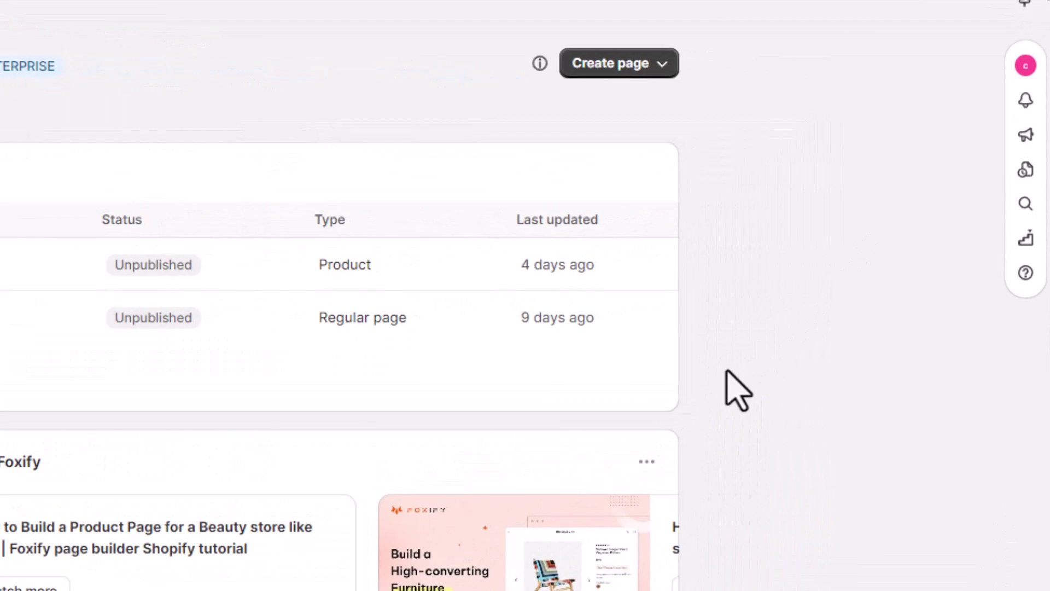
# Create a new home template built with FoxStudio.
pyautogui.click(628, 76)
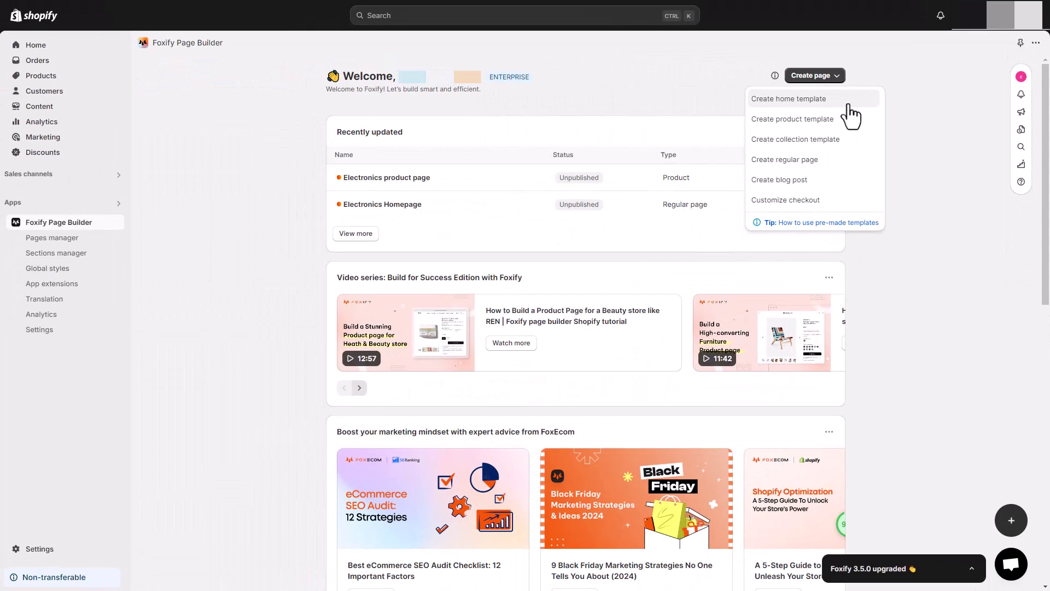
pyautogui.click(752, 179)
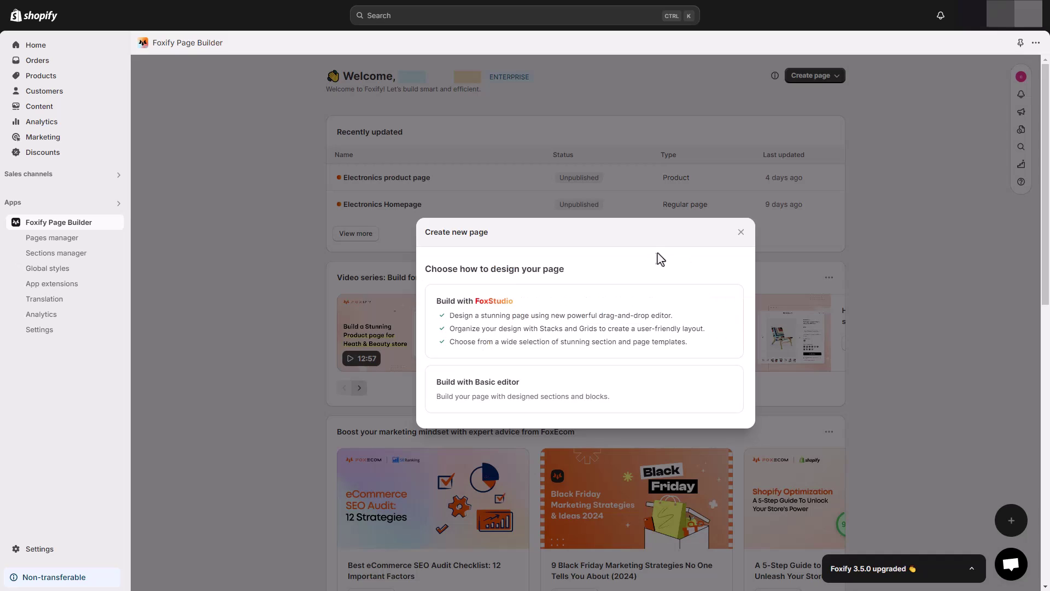
pyautogui.click(660, 334)
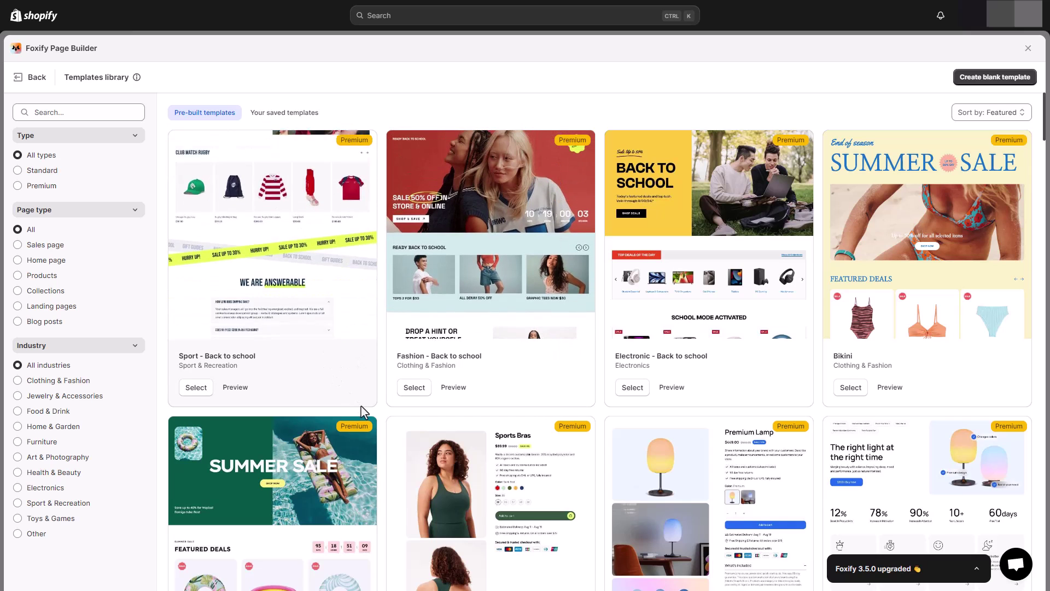
# Browse the templates library and select the Sport - Back to school template.
pyautogui.scroll(-7, 372, 405)
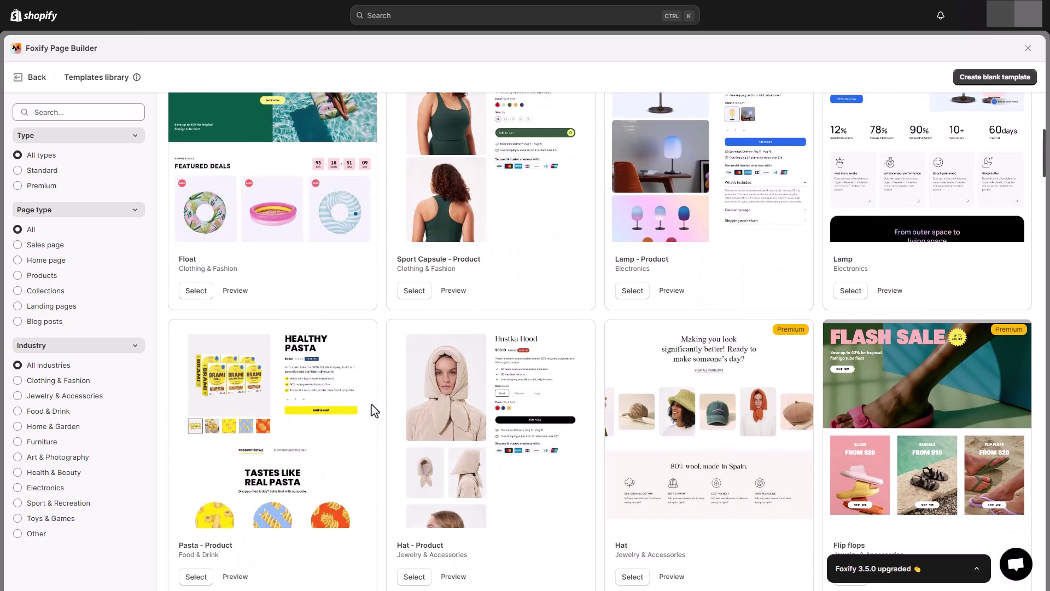
pyautogui.scroll(-4, 375, 410)
pyautogui.scroll(-4, 380, 410)
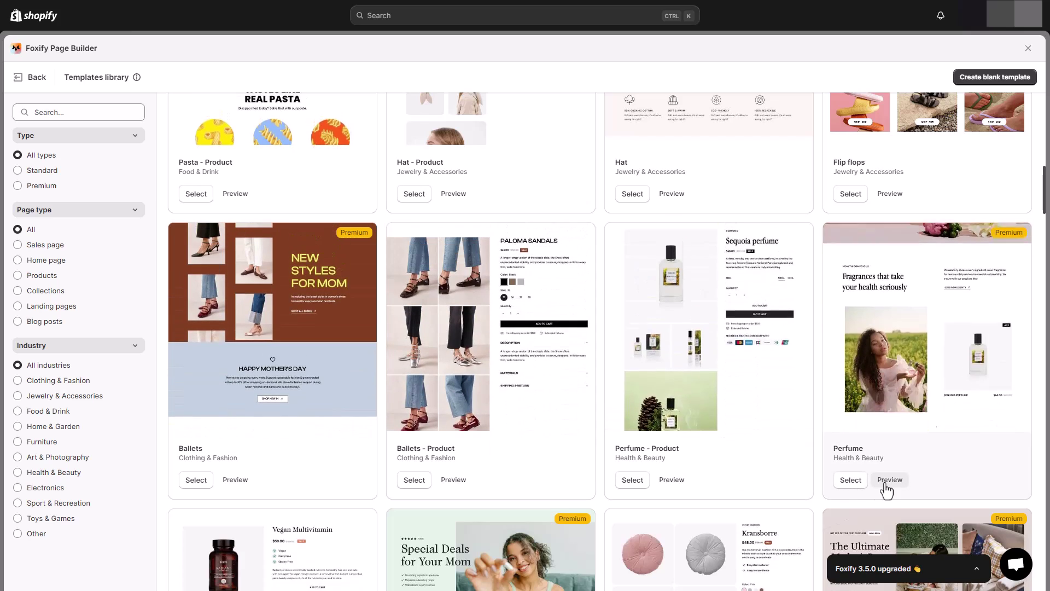
pyautogui.scroll(4, 749, 412)
pyautogui.scroll(8, 753, 410)
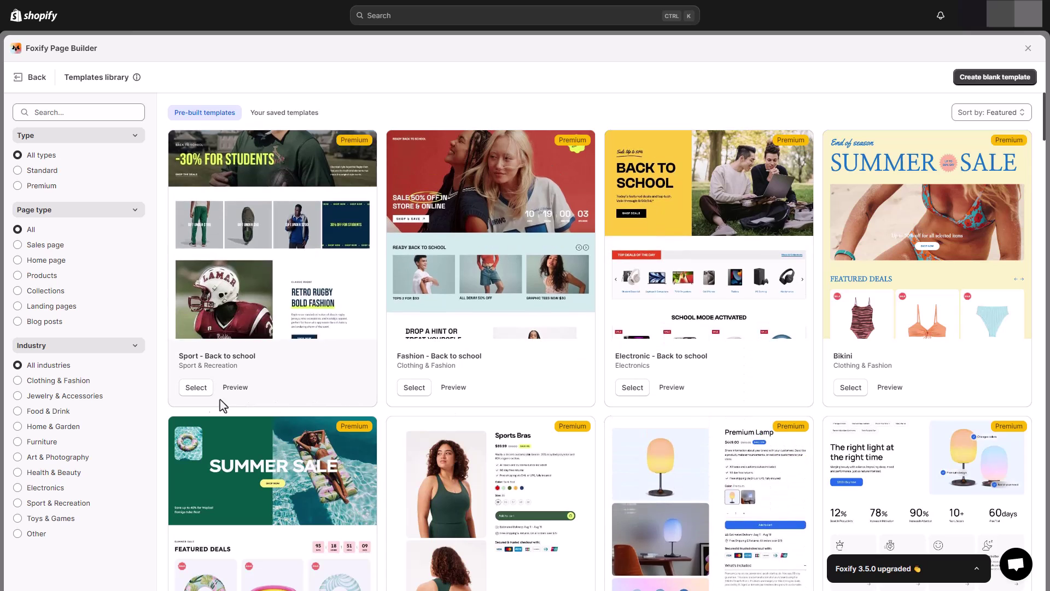
pyautogui.click(193, 391)
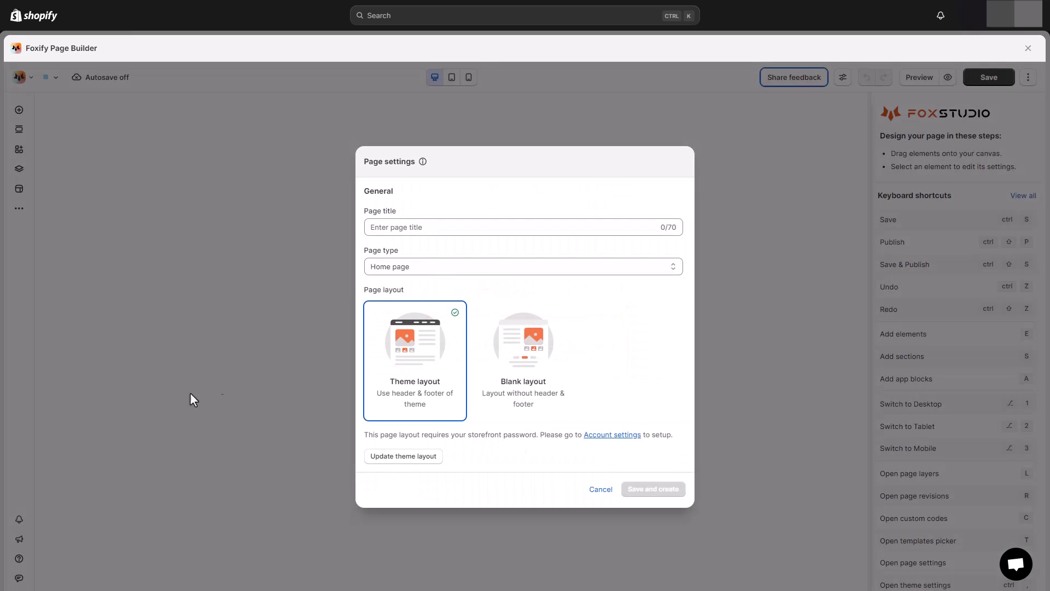
# Title the page 'Foxify' and save and create it.
pyautogui.click(434, 227)
pyautogui.write('Foxify')
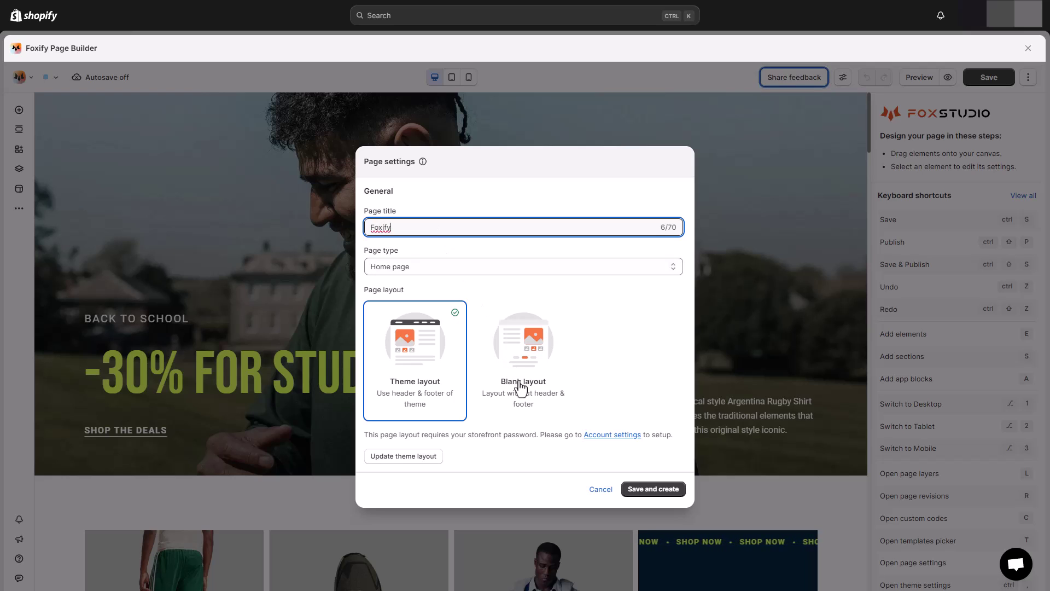
pyautogui.click(644, 495)
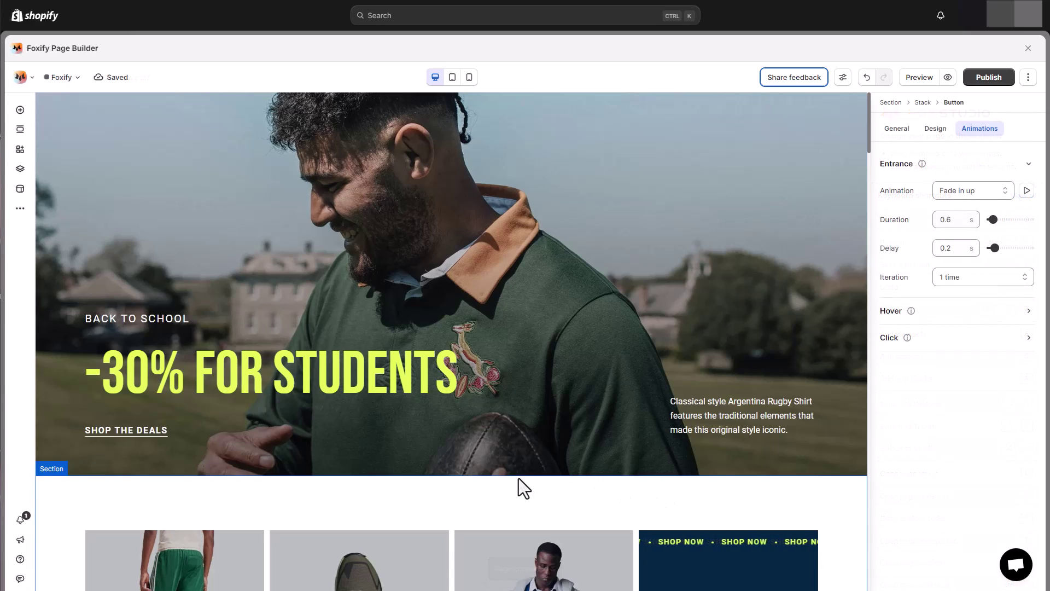
# Make the -30% FOR STUDENTS heading green and move it above BACK TO SCHOOL.
pyautogui.click(355, 376)
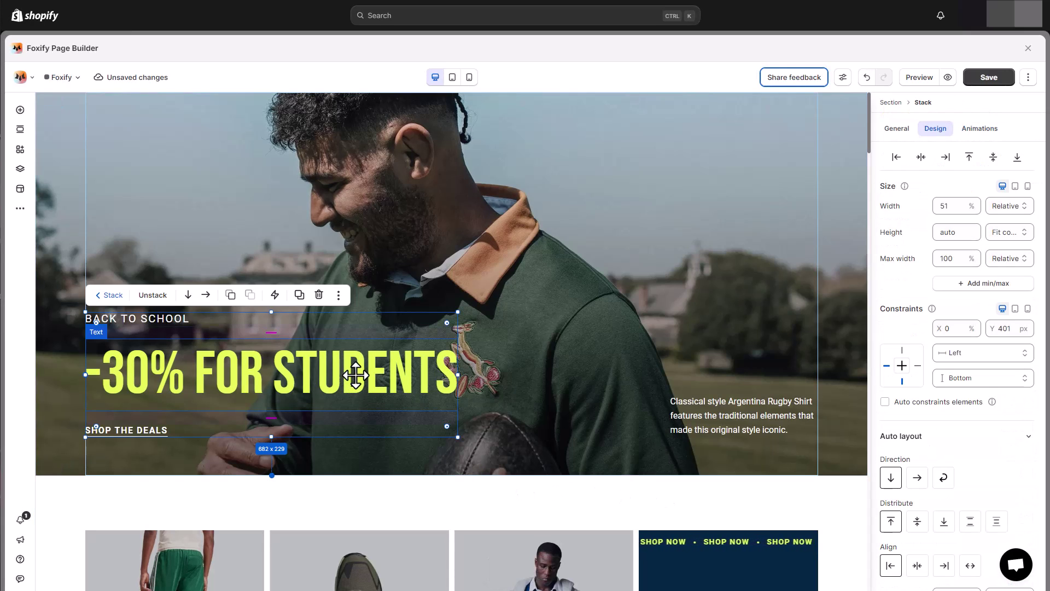
pyautogui.click(408, 323)
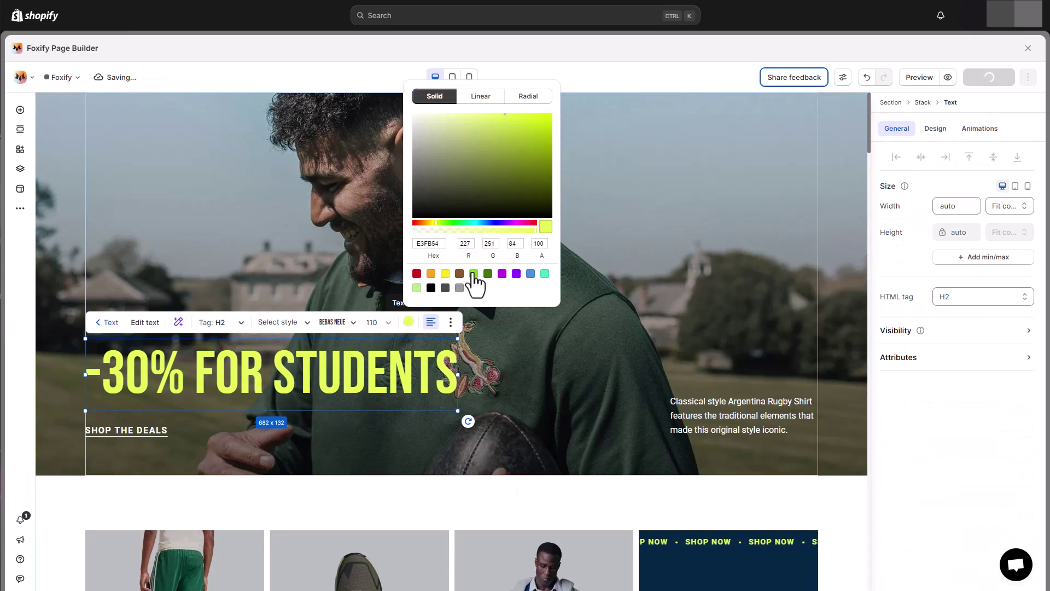
pyautogui.click(471, 273)
pyautogui.click(289, 378)
pyautogui.moveTo(290, 377); pyautogui.dragTo(265, 319)
# Shift the hero text block lower in the banner.
pyautogui.click(224, 395)
pyautogui.moveTo(272, 415); pyautogui.dragTo(274, 383)
pyautogui.press('Escape')
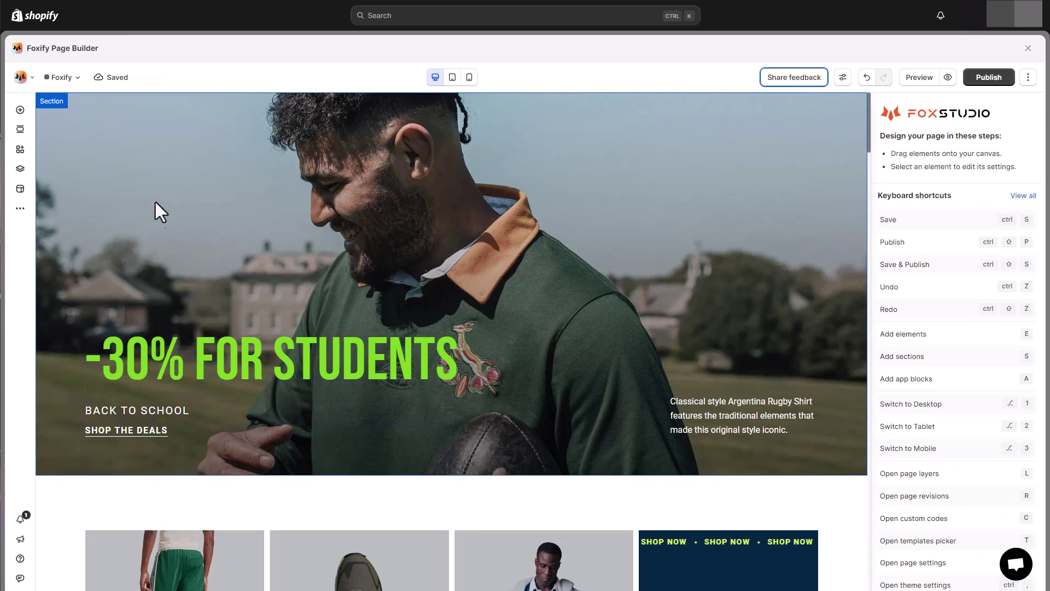
# Add a Rich text section below the hero banner.
pyautogui.click(21, 129)
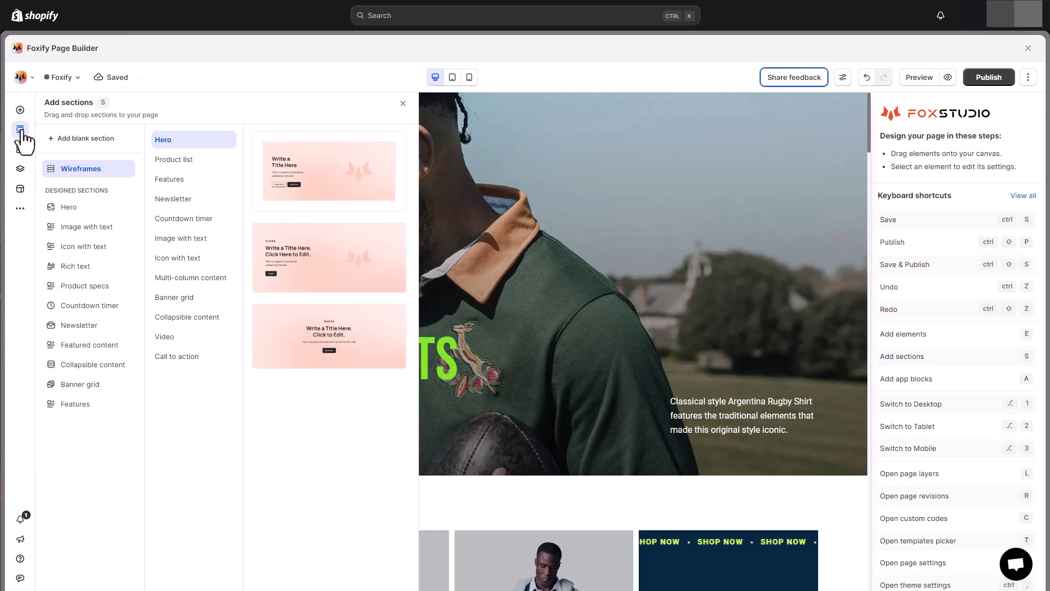
pyautogui.click(94, 267)
pyautogui.moveTo(171, 197); pyautogui.dragTo(402, 480)
pyautogui.scroll(-4, 453, 404)
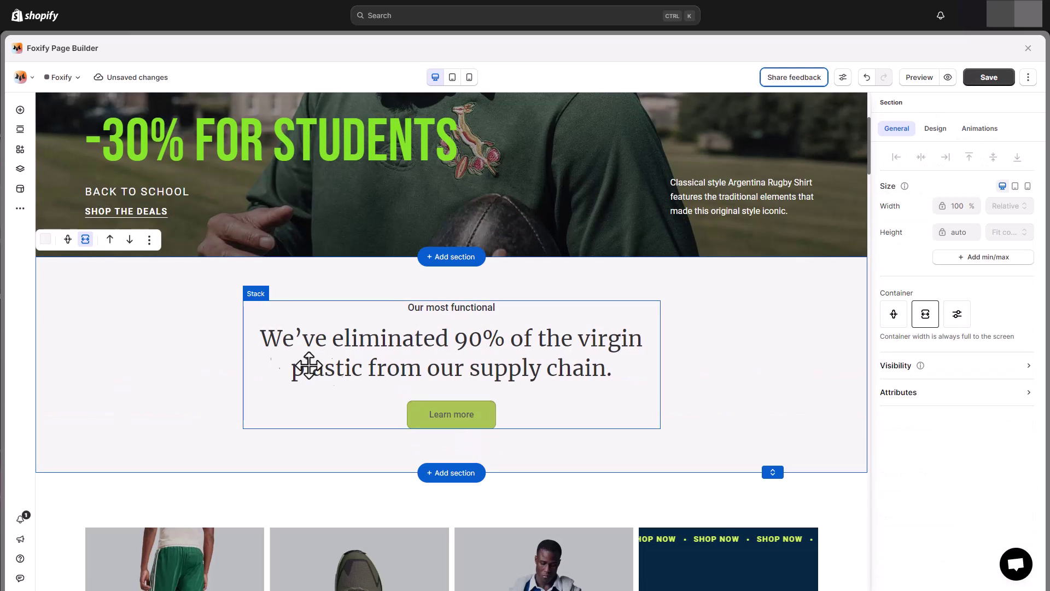
# Place a check-circle icon beside the hero's rugby shirt description.
pyautogui.scroll(4, 210, 343)
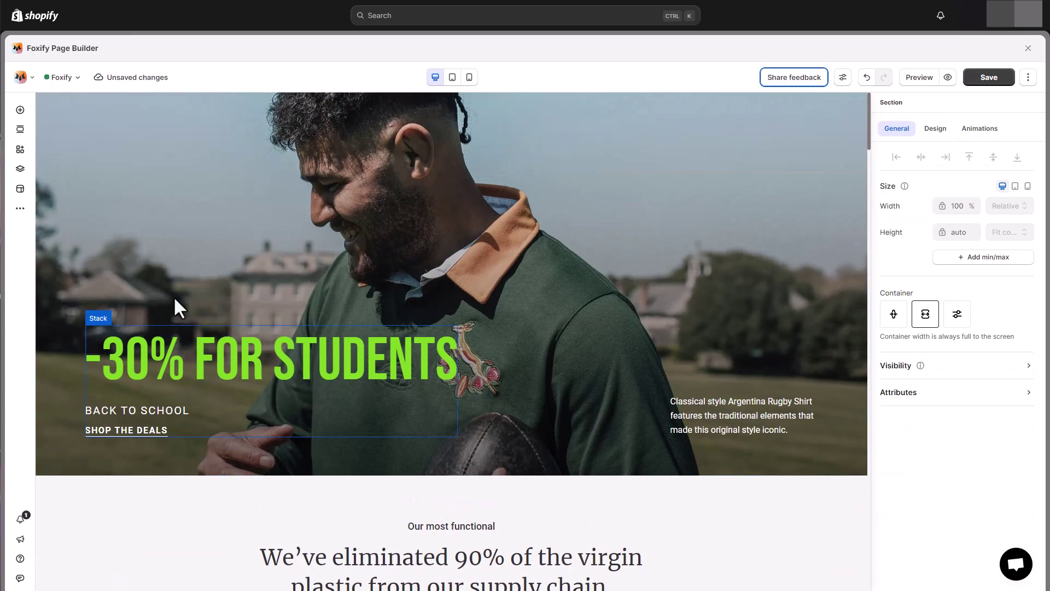
pyautogui.click(20, 109)
pyautogui.moveTo(512, 310); pyautogui.dragTo(639, 415)
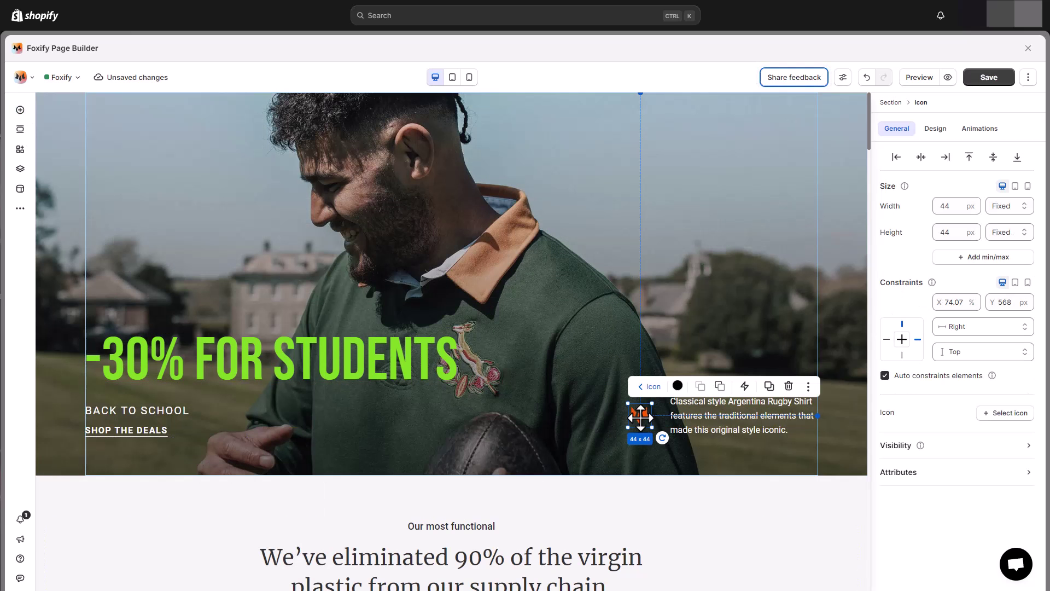
pyautogui.click(986, 421)
pyautogui.click(712, 304)
pyautogui.click(826, 501)
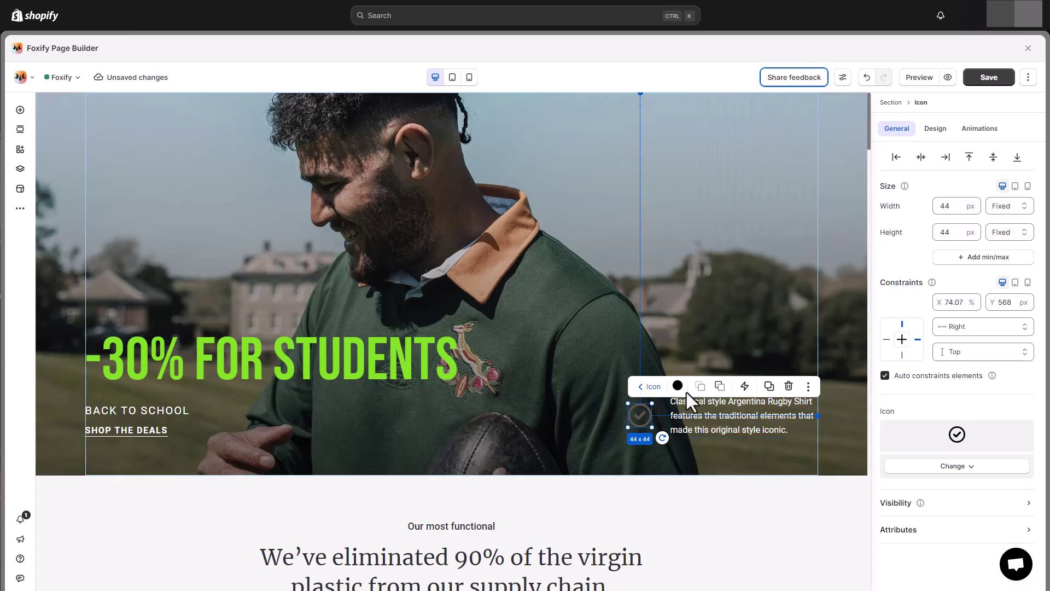
# Colour the check icon green and save the page with Ctrl+S.
pyautogui.click(677, 386)
pyautogui.click(739, 350)
pyautogui.click(600, 372)
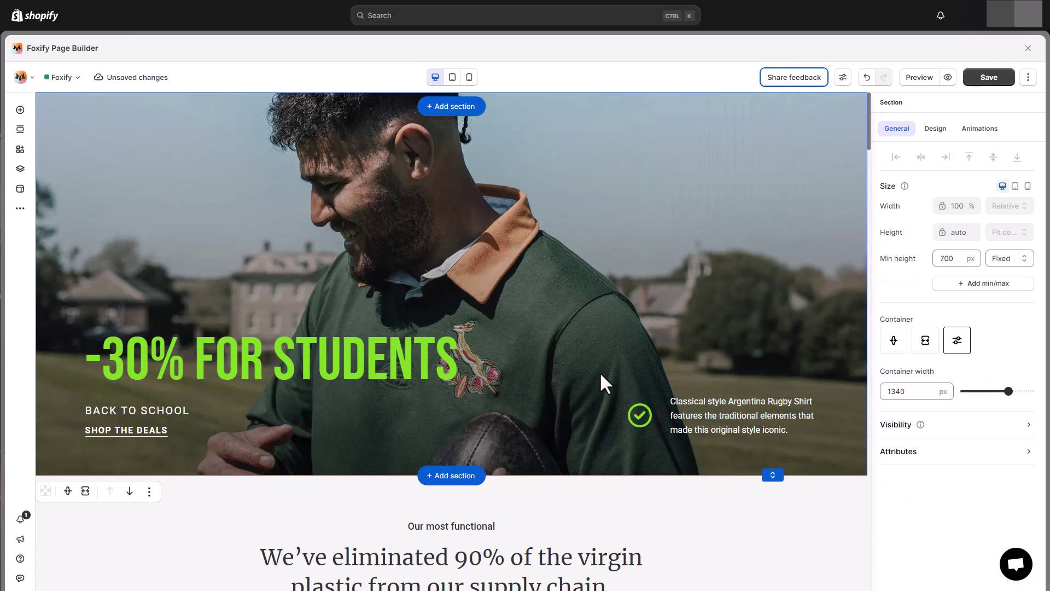
pyautogui.hotkey('ctrl', 's')
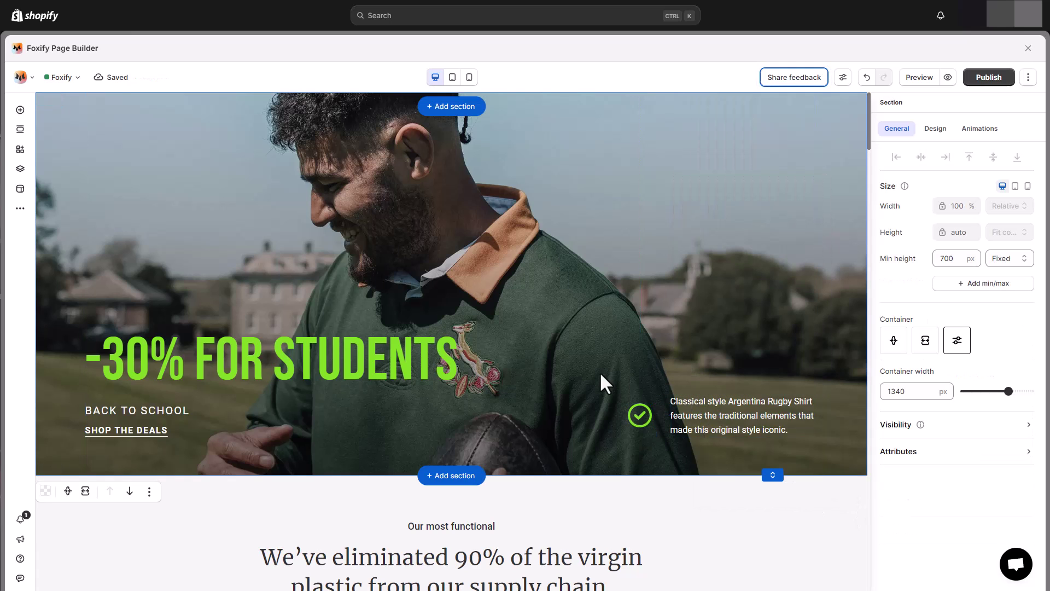
# Preview the storefront and scroll from the hero down to the Retro Rugby section.
pyautogui.click(914, 77)
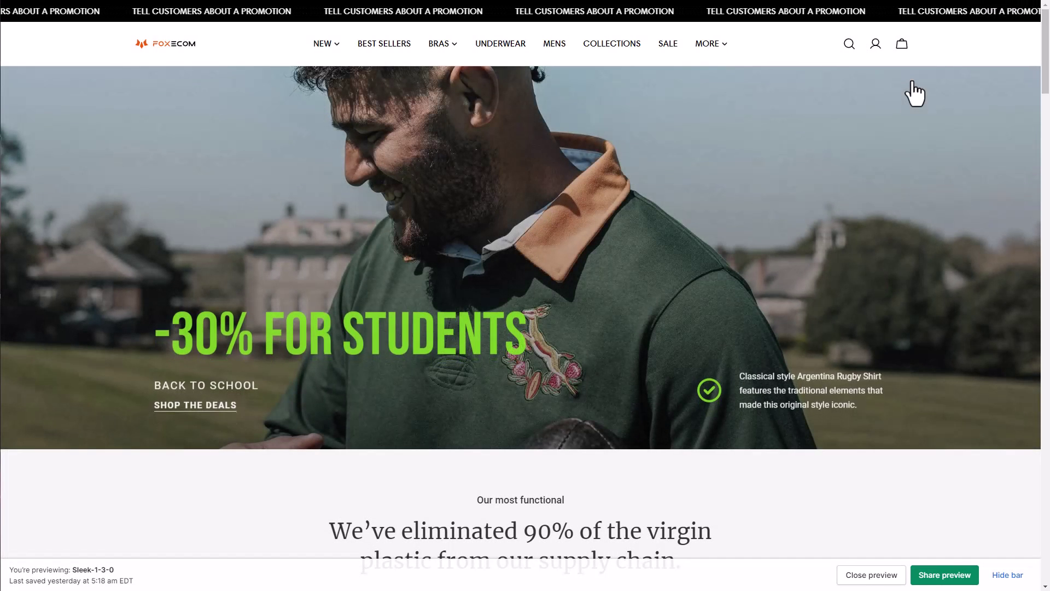
pyautogui.scroll(-4, 921, 150)
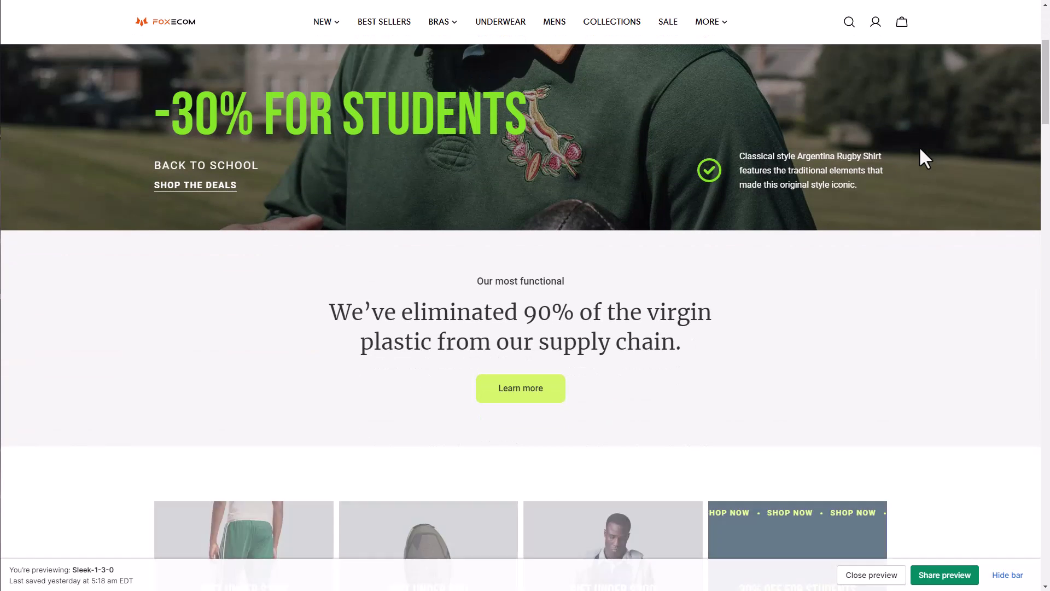
pyautogui.scroll(-3, 920, 149)
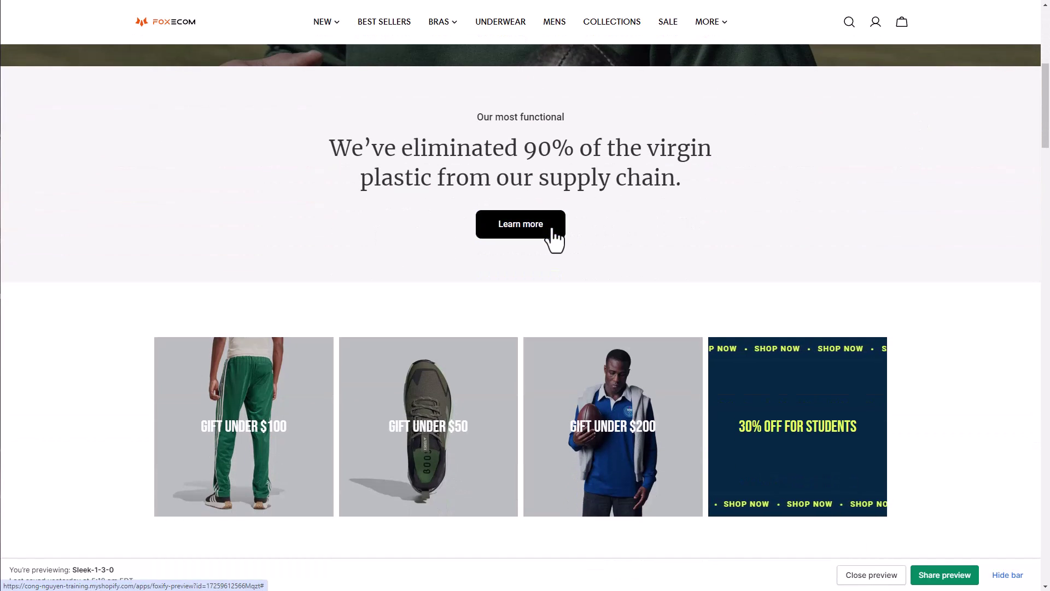
pyautogui.scroll(-9, 700, 231)
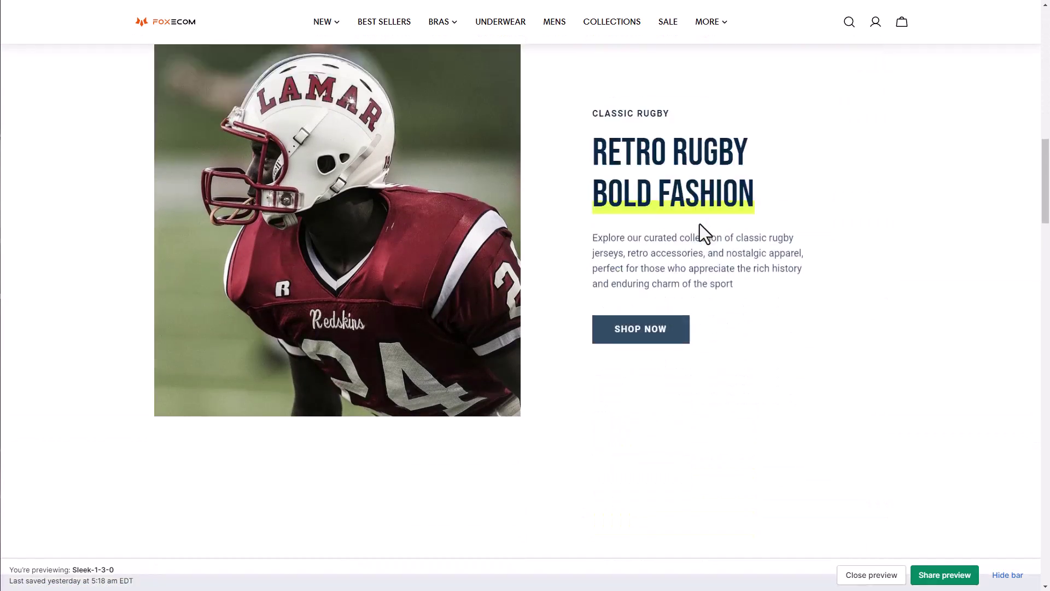
pyautogui.scroll(-6, 699, 224)
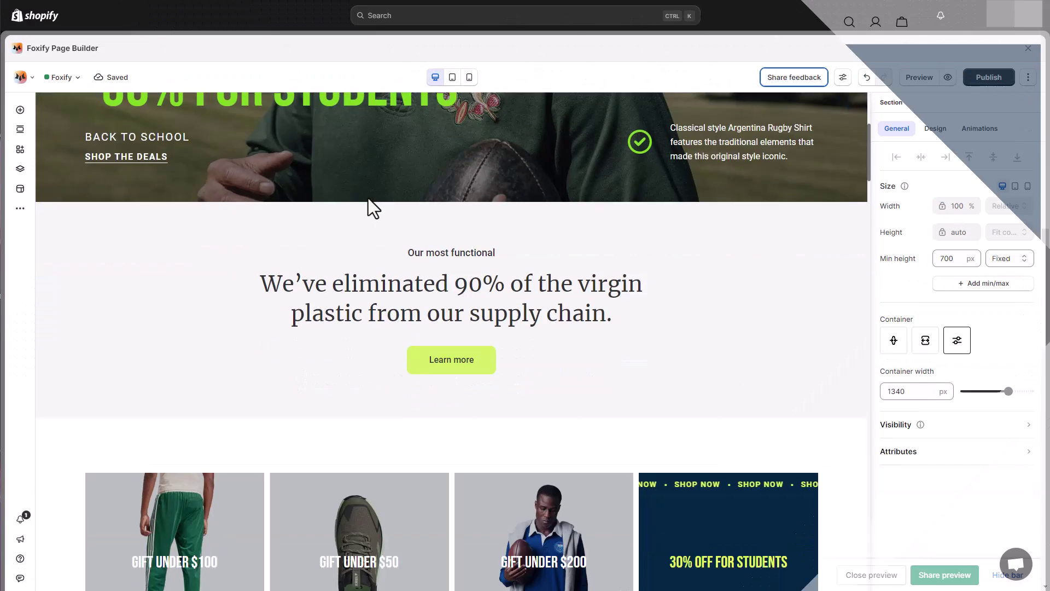
# Check the page in tablet and mobile layouts, then return to desktop.
pyautogui.scroll(-7, 368, 199)
pyautogui.click(453, 77)
pyautogui.scroll(-8, 622, 307)
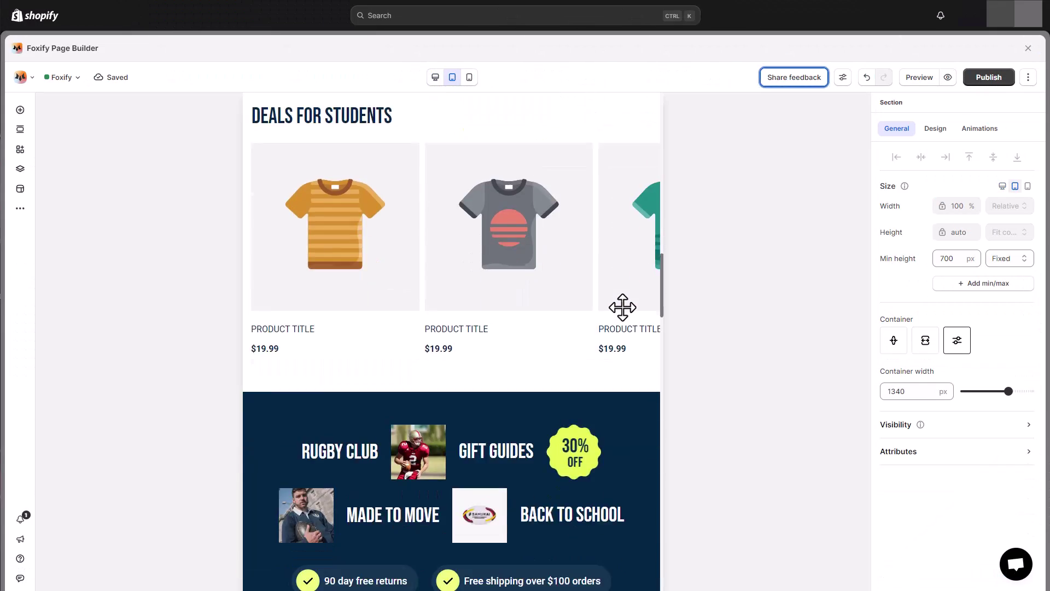
pyautogui.scroll(-6, 622, 307)
pyautogui.click(469, 77)
pyautogui.scroll(-10, 510, 301)
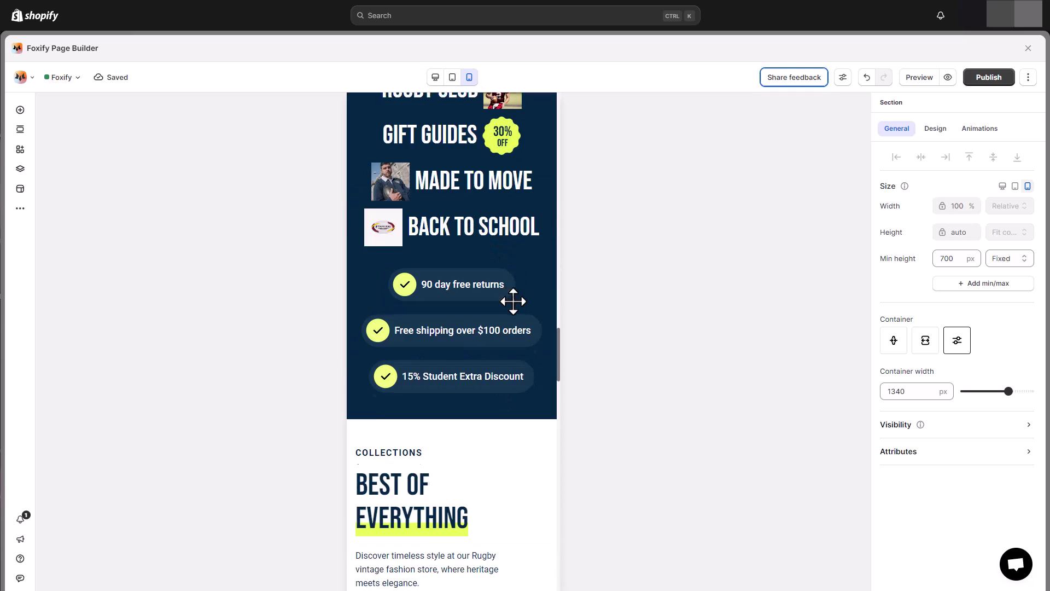
pyautogui.scroll(-10, 510, 300)
pyautogui.click(435, 77)
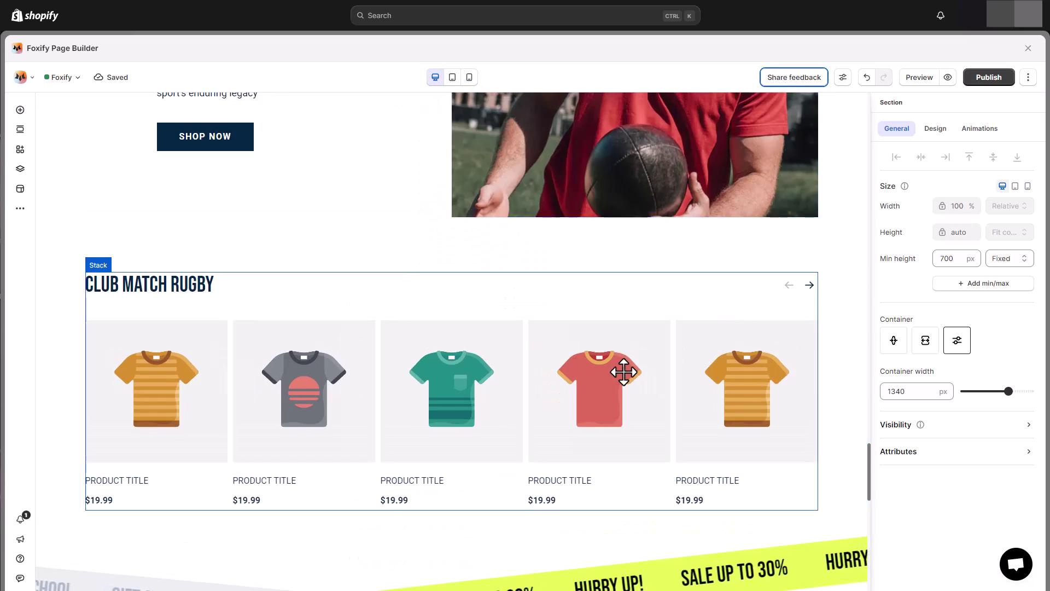
pyautogui.scroll(-10, 623, 372)
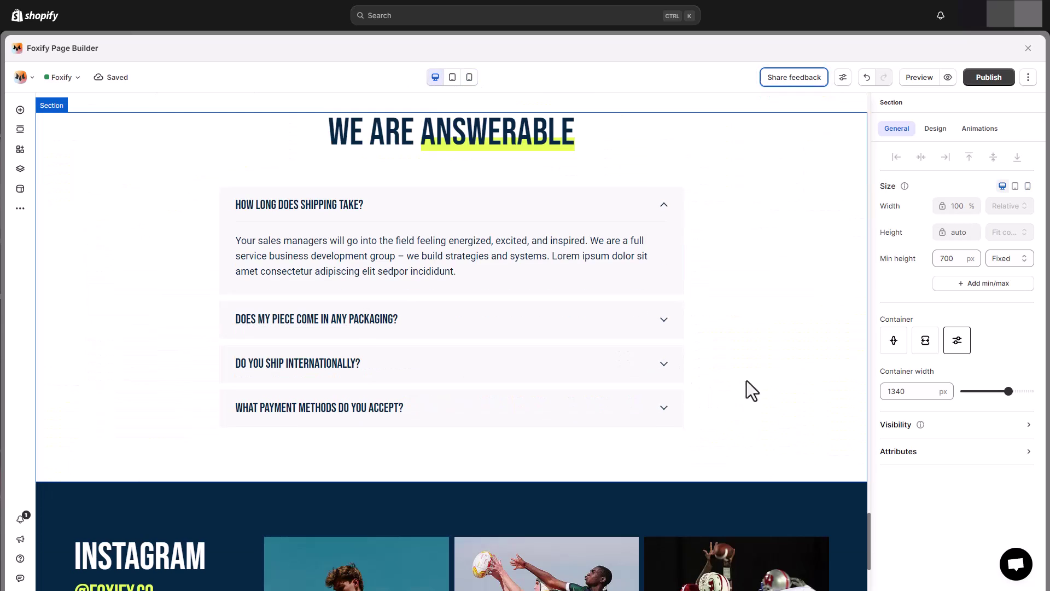
pyautogui.scroll(10, 760, 343)
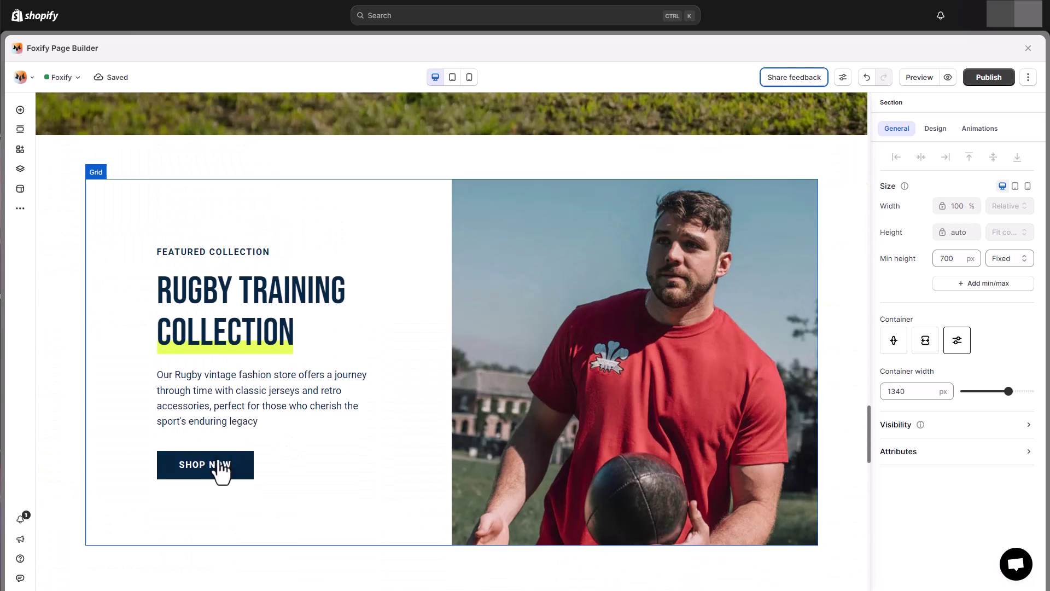
# Open the preset styles for the Rugby Training Collection's SHOP NOW button.
pyautogui.click(212, 480)
pyautogui.click(227, 479)
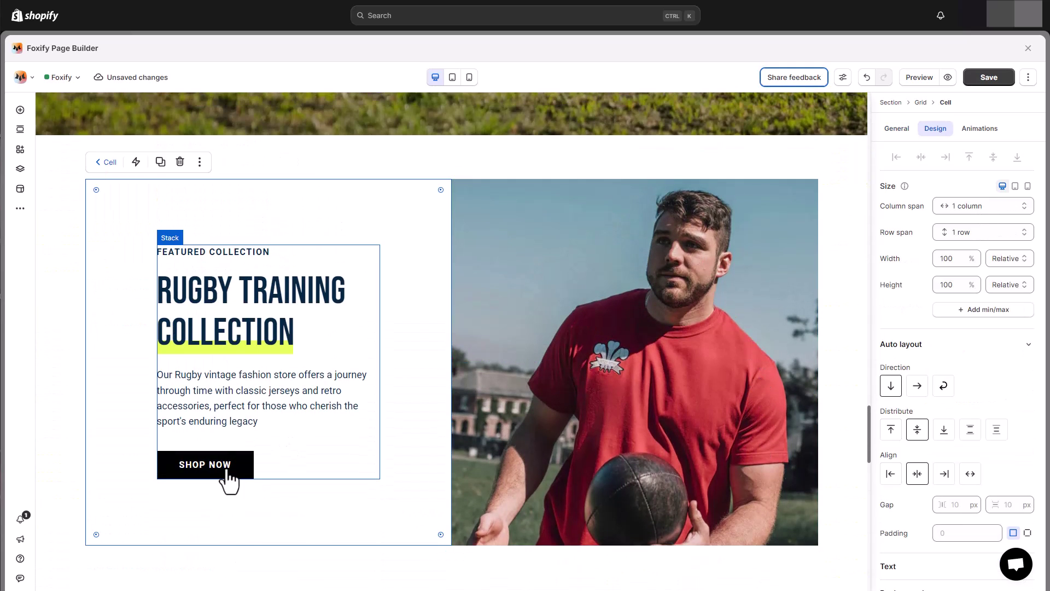
pyautogui.click(225, 470)
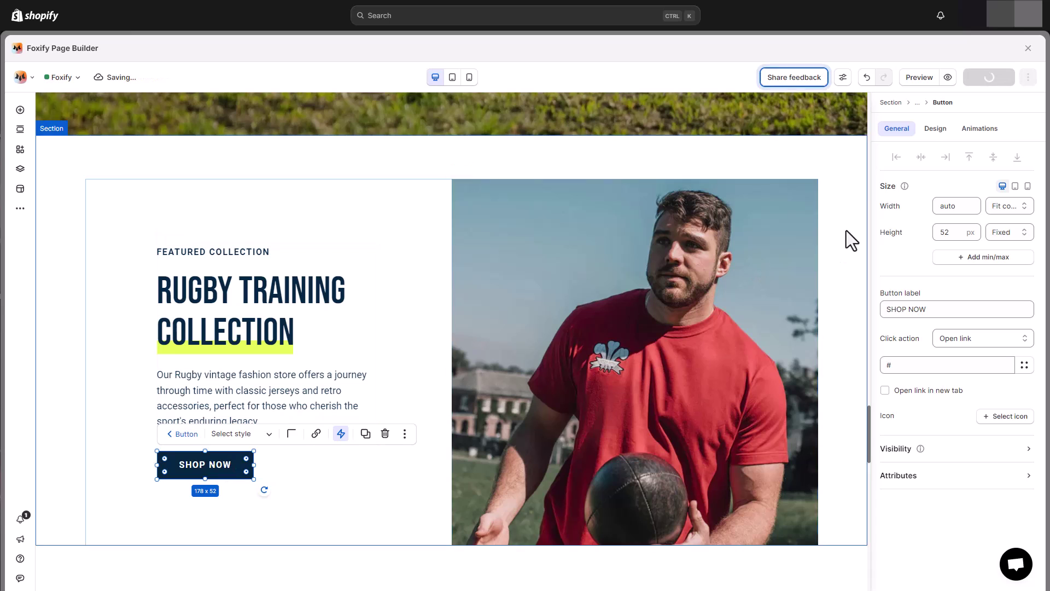
pyautogui.click(936, 131)
pyautogui.click(956, 345)
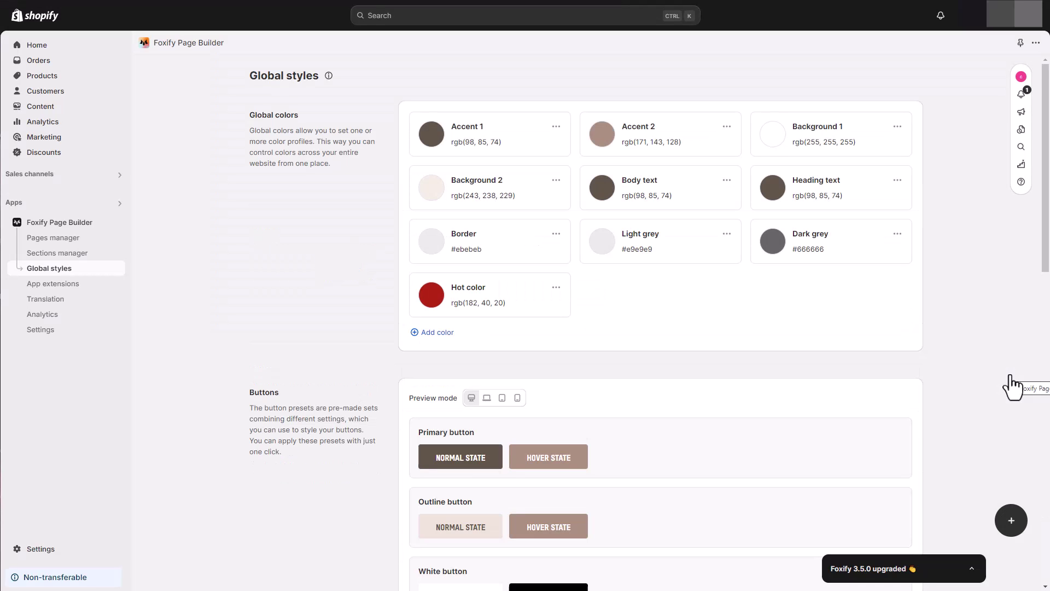
# Scroll through the Global colors, Buttons and Typography settings.
pyautogui.scroll(-10, 974, 373)
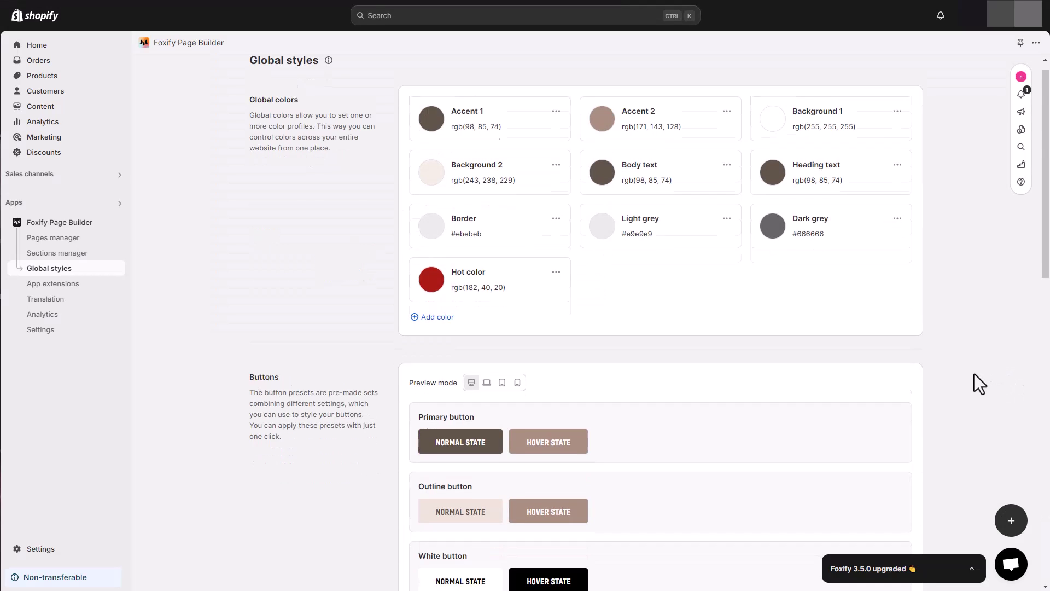
pyautogui.scroll(-3, 973, 373)
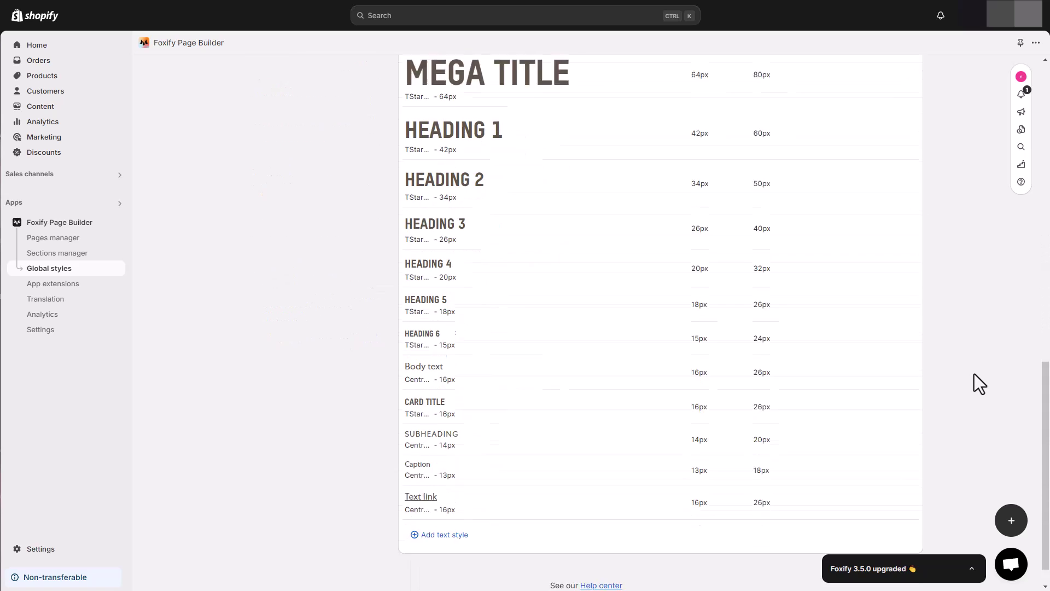
pyautogui.scroll(13, 974, 373)
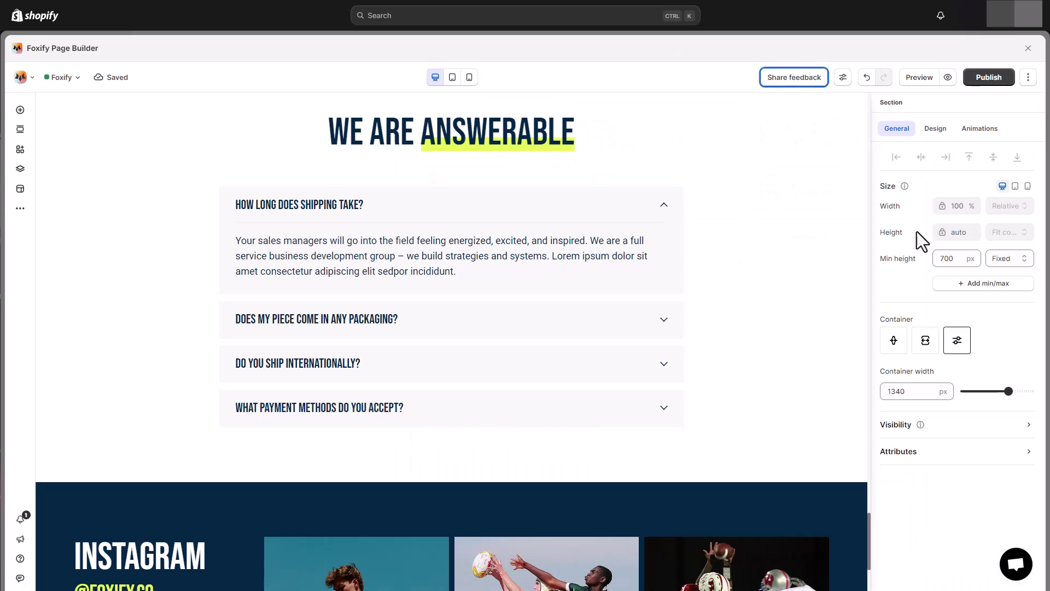
# Publish the home page live and confirm until the 'Page published' notice appears.
pyautogui.click(1012, 86)
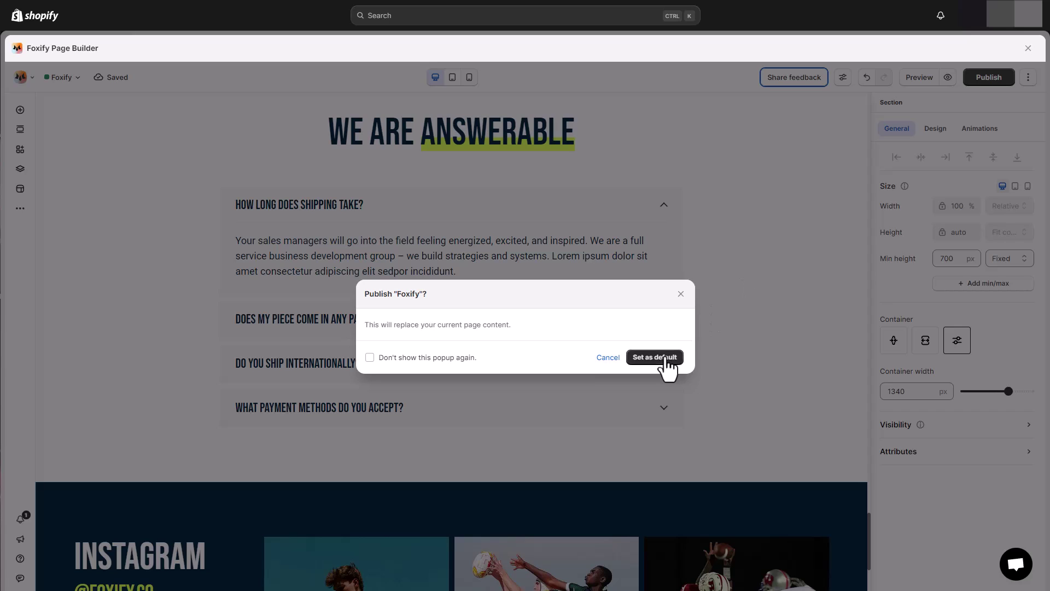
pyautogui.click(665, 358)
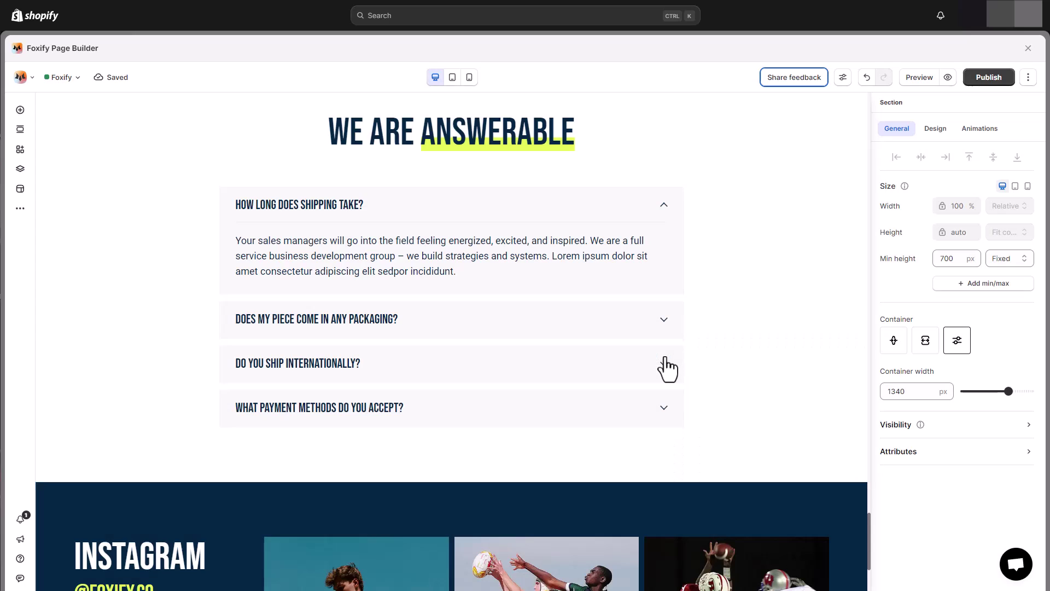
# View the live storefront and scroll past the green -30% For Students hero, gift tiles and Retro Rugby section.
pyautogui.click(946, 80)
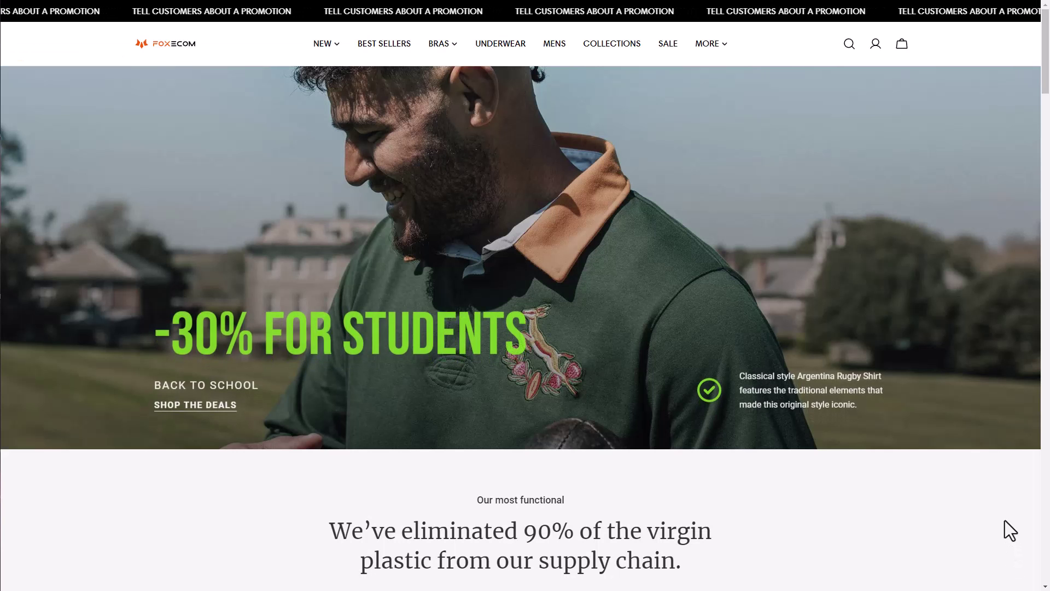
pyautogui.scroll(-5, 1008, 534)
pyautogui.scroll(-12, 1005, 518)
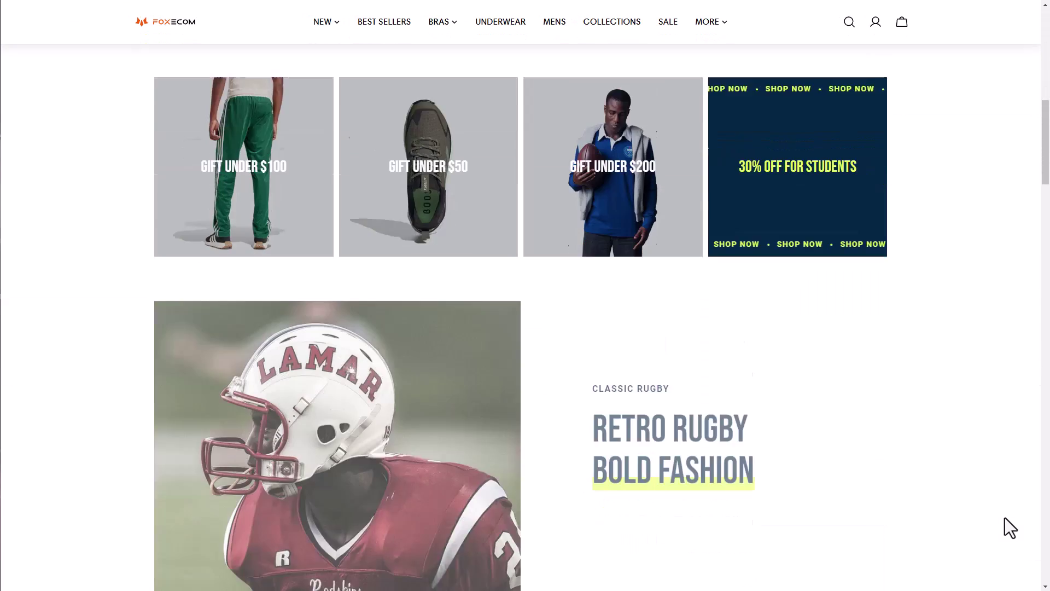